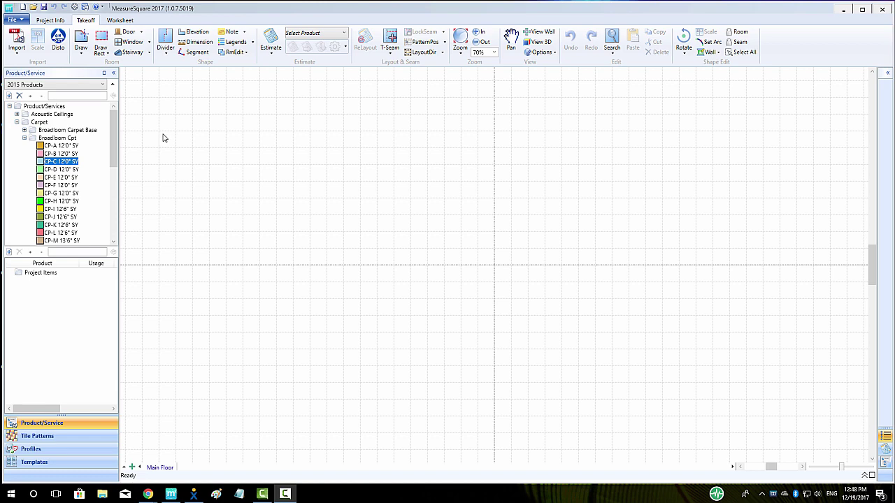
Open the plan PDFs "cave_creek_medical_center - Copy - Copy - Copy (2)" through "(7)" from Documents for import.
left_click(18, 38)
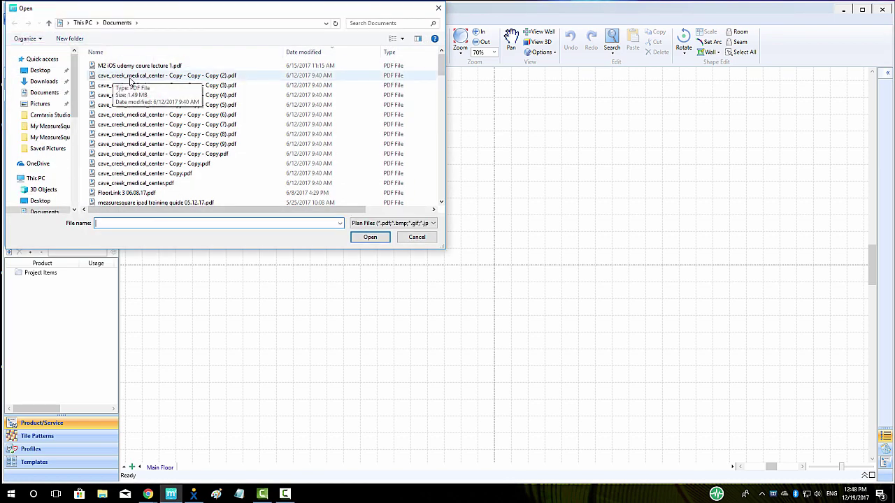
left_click(130, 77)
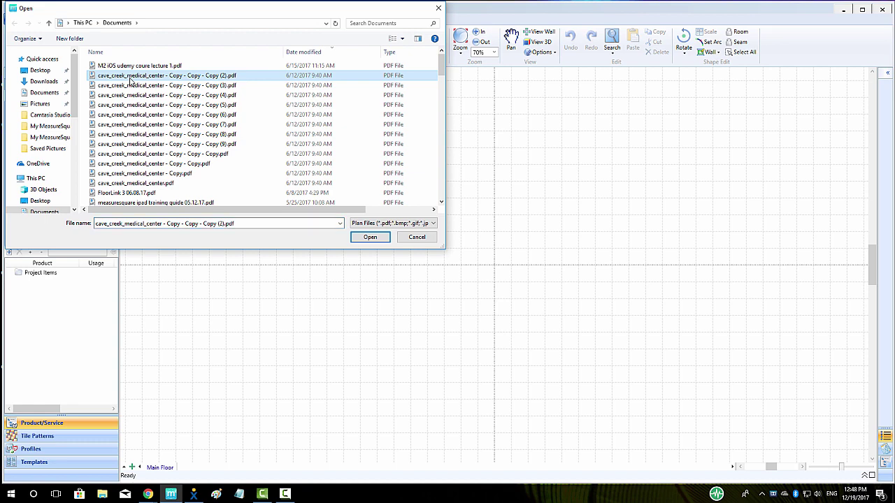
left_click(133, 84, "shift")
left_click(134, 94, "shift")
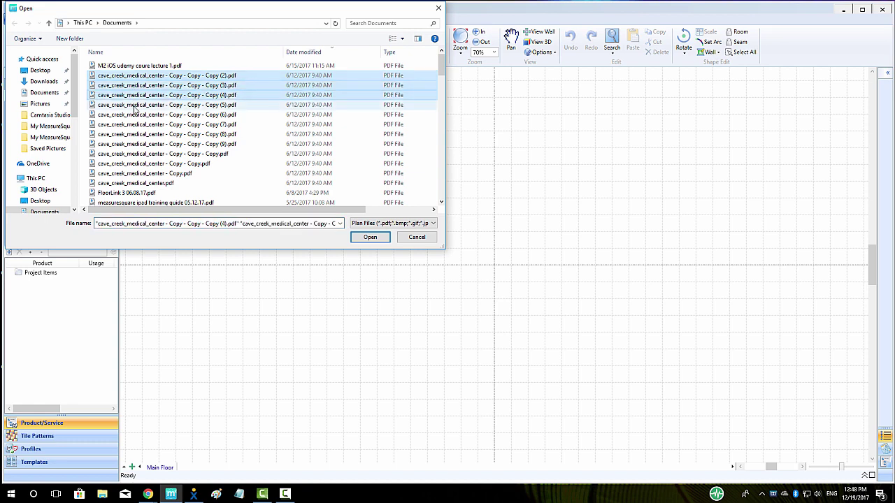
left_click(136, 105, "shift")
left_click(139, 114, "shift")
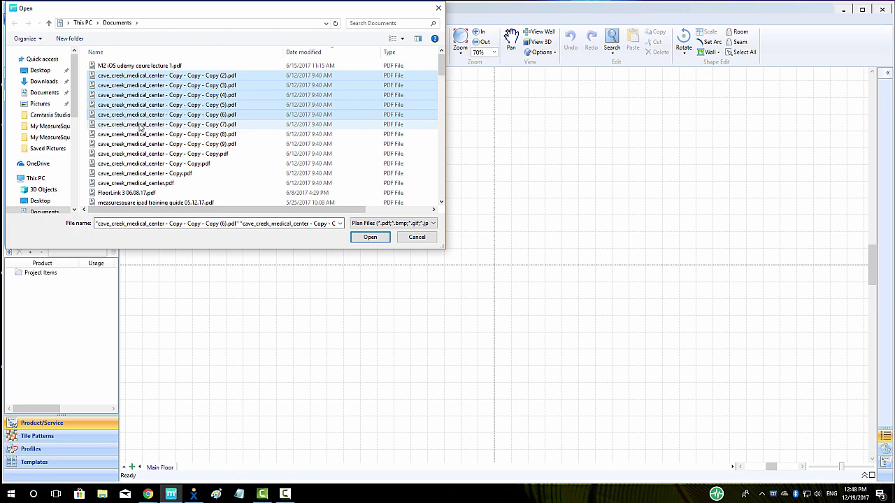
left_click(151, 124, "shift")
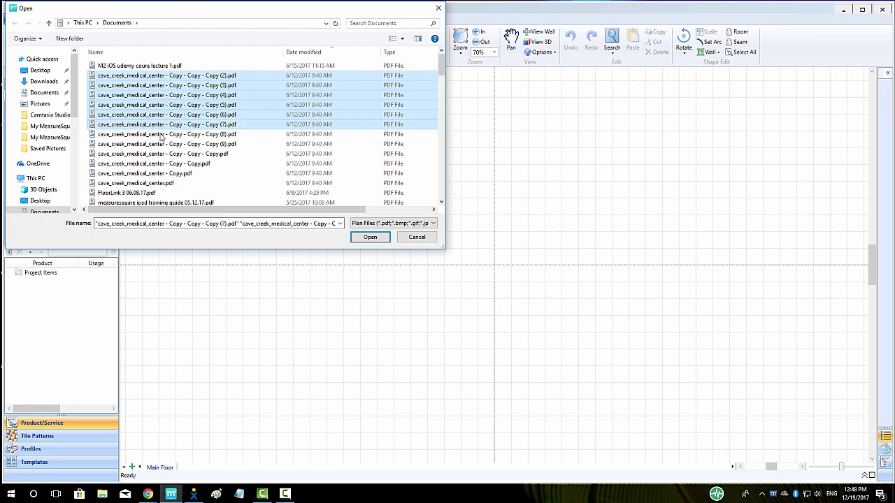
left_click(367, 238)
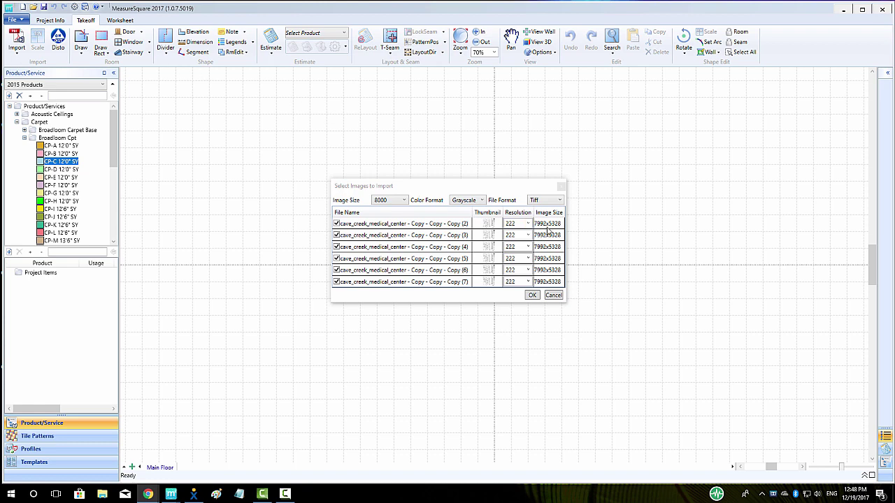
Keep the import image size at 8000 and accept all the listed plan files for preview.
left_click(403, 202)
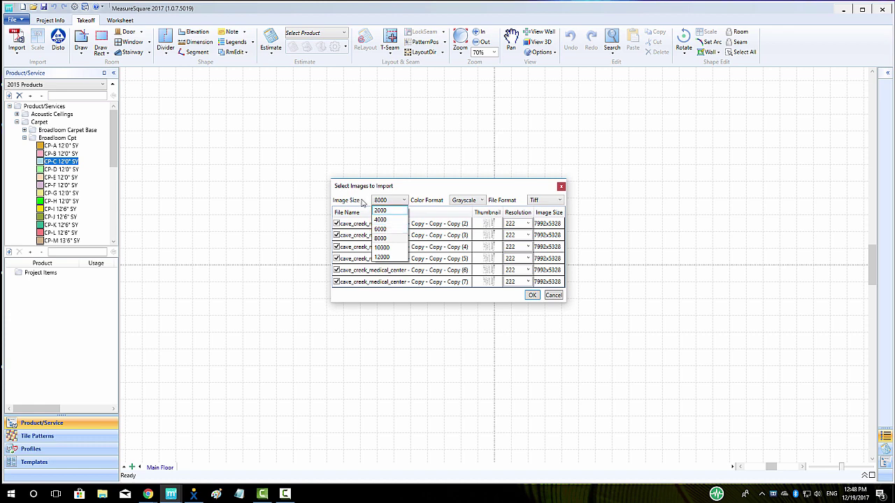
left_click(381, 237)
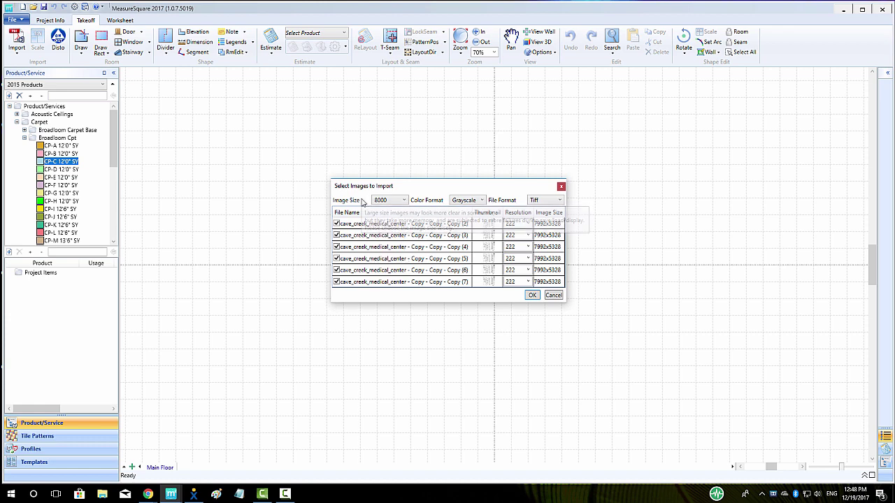
left_click(532, 295)
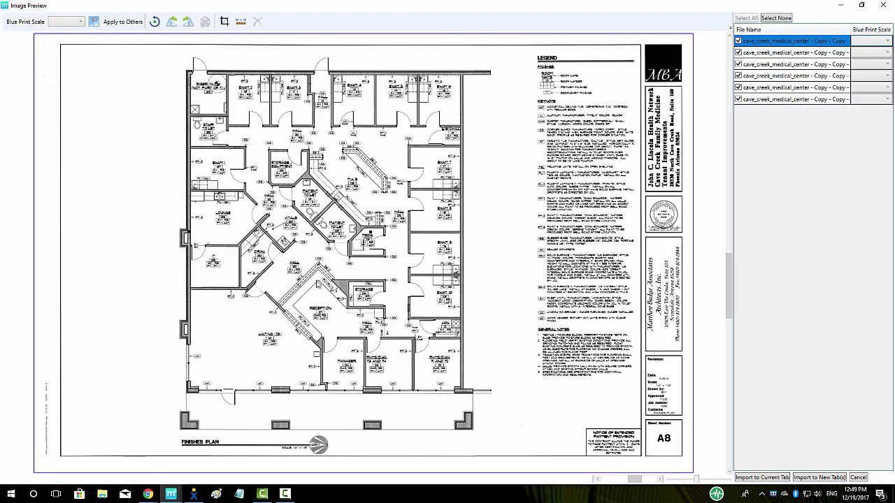
Examine the floor plan preview and read the scale note beneath the Finishes Plan title.
scroll(328, 211, "up", 1)
scroll(328, 213, "up", 4)
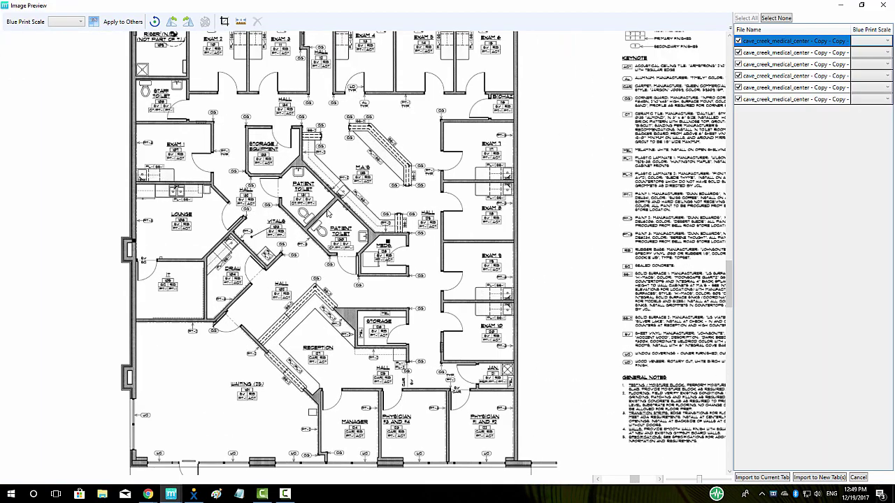
scroll(328, 213, "down", 5)
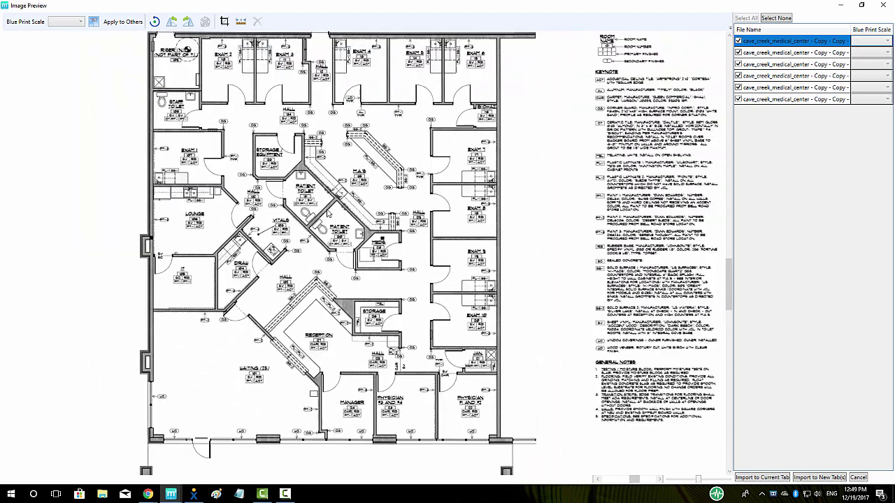
scroll(282, 426, "down", 1)
scroll(308, 359, "up", 1)
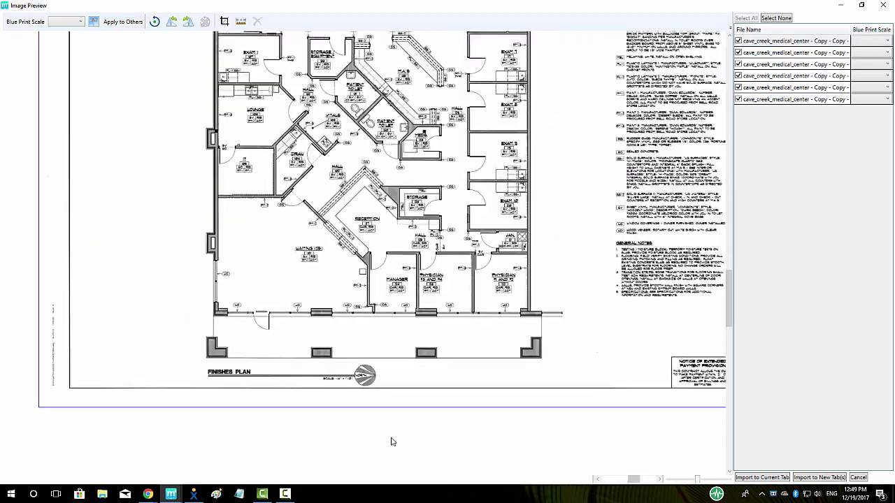
scroll(314, 399, "up", 2)
scroll(355, 379, "up", 1)
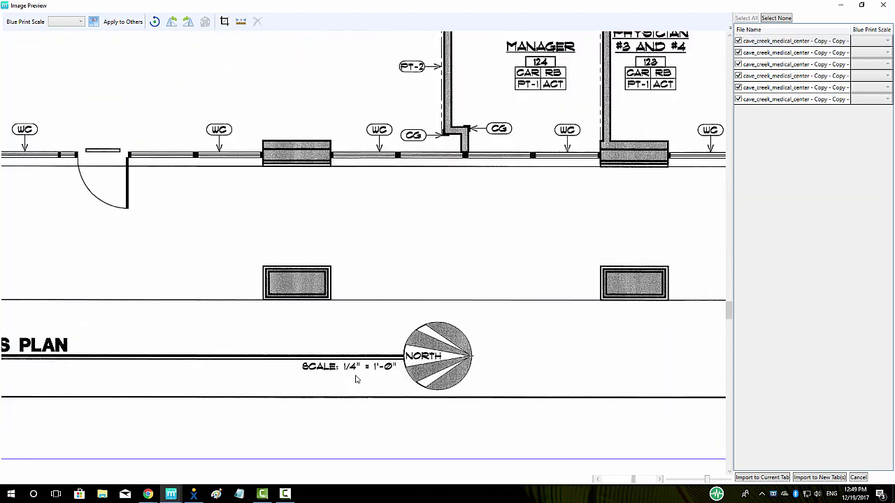
scroll(355, 379, "up", 1)
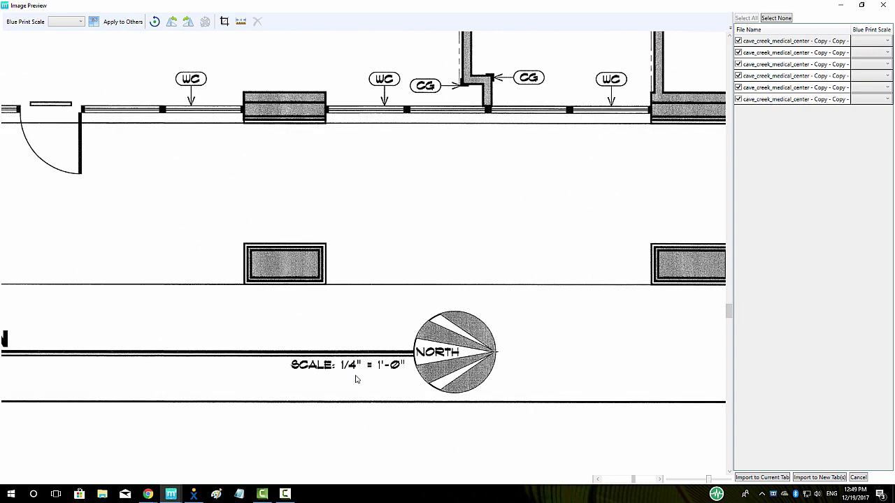
scroll(355, 379, "down", 4)
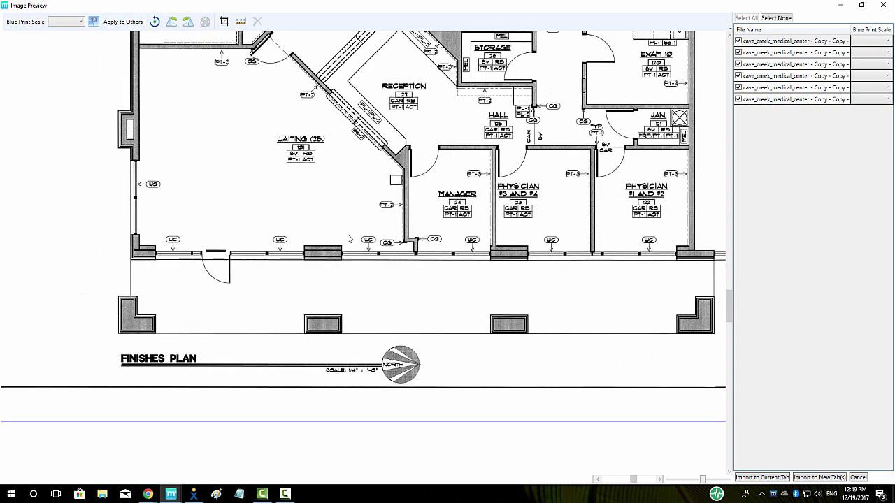
scroll(343, 263, "down", 3)
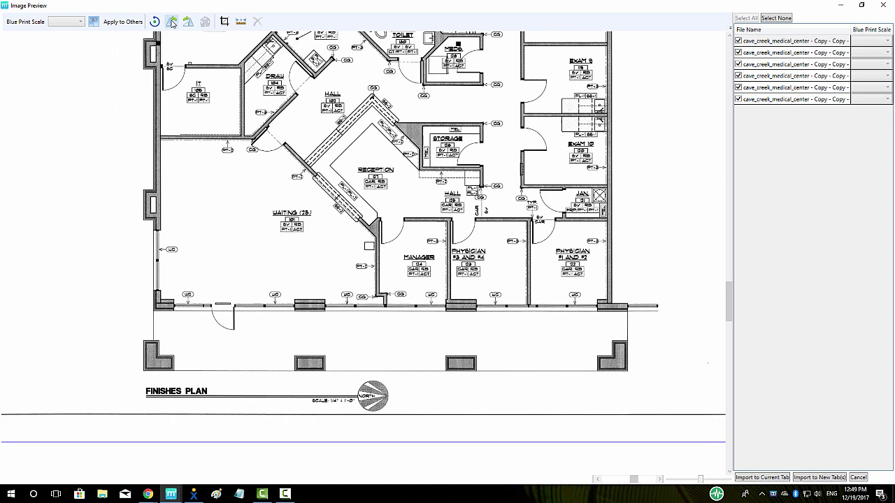
Rotate the plan image 90 degrees counterclockwise and return it to upright with a 90-degree clockwise rotation.
left_click(172, 22)
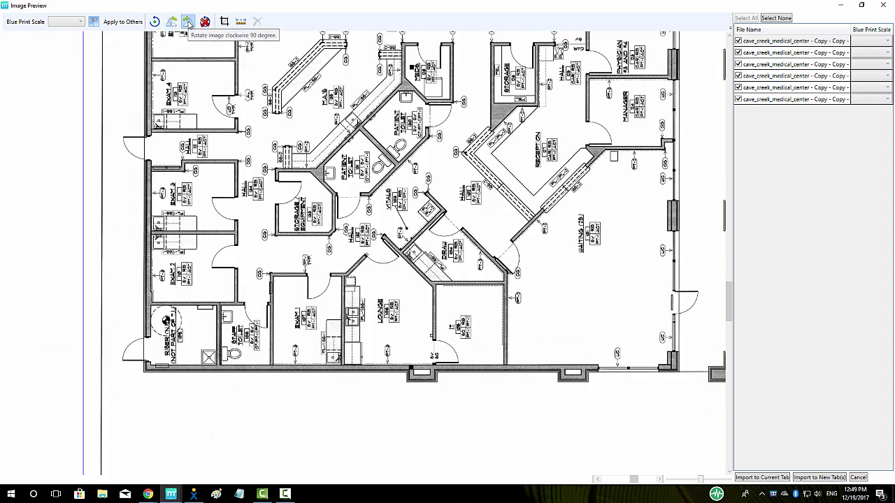
left_click(187, 22)
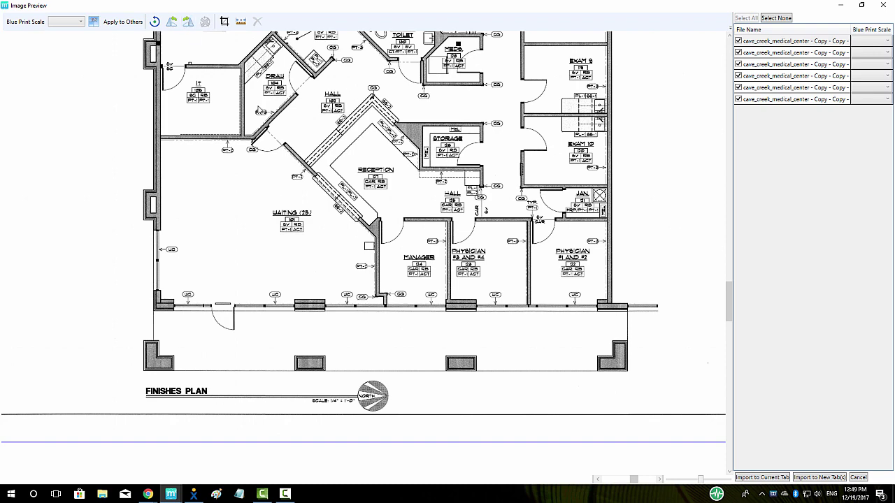
Set the first plan's blueprint scale to 1/4 and apply it to plan copies (3) through (7).
scroll(267, 150, "up", 3)
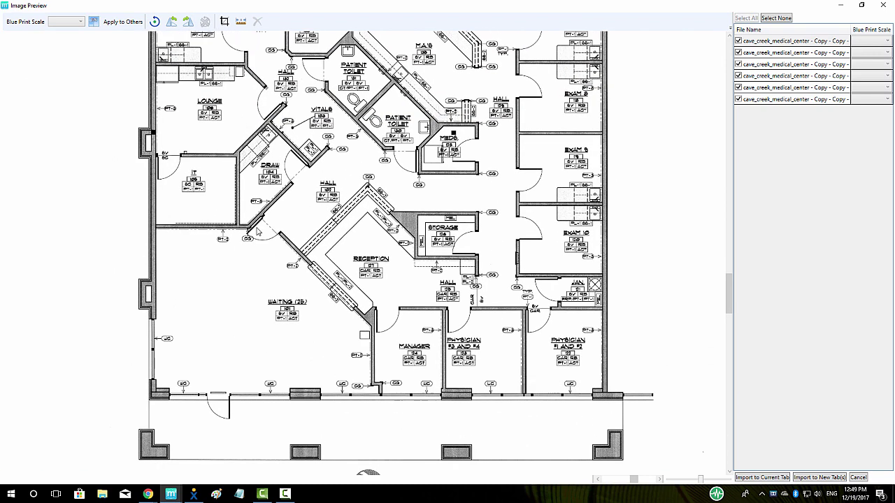
left_click(82, 24)
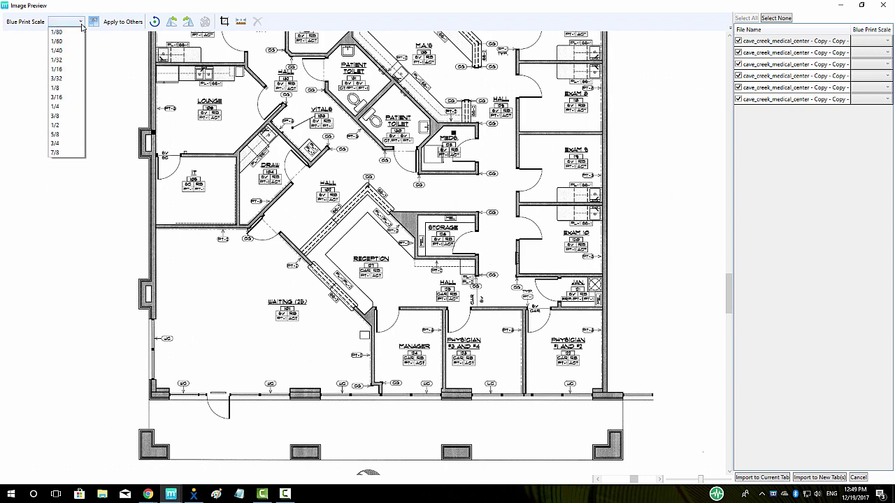
left_click(68, 108)
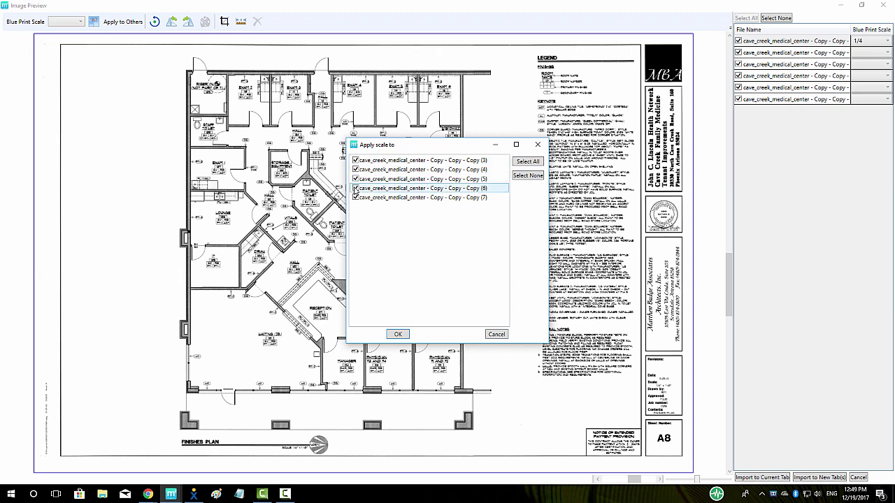
left_click(397, 335)
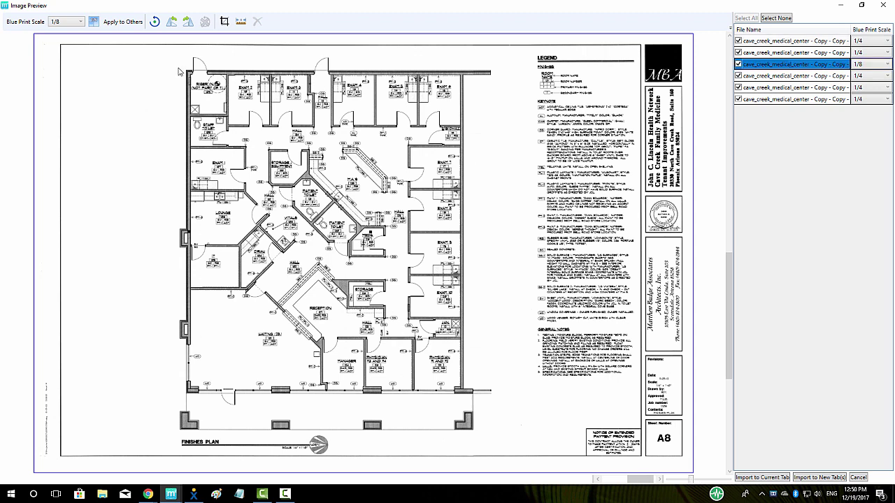
Scale the third plan with a vertical reference line spanning the building's full height, entering 76 as the actual length with Rooms on Image.
left_click(92, 21)
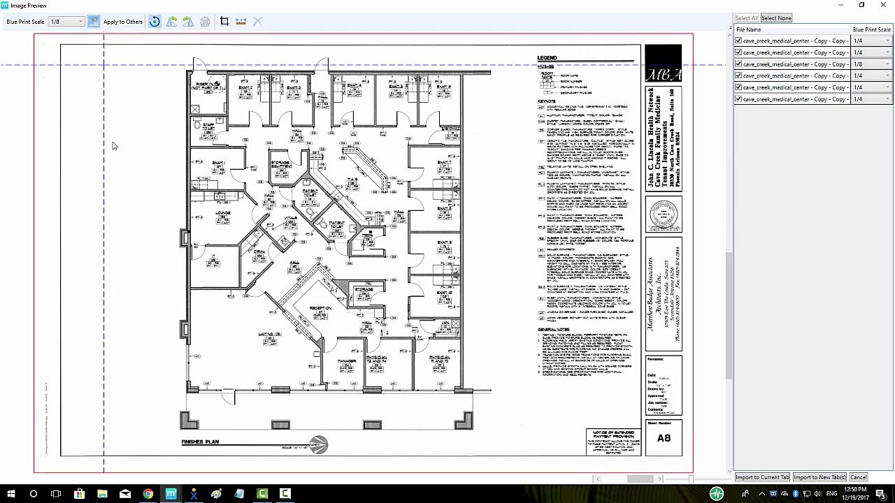
left_click(166, 393)
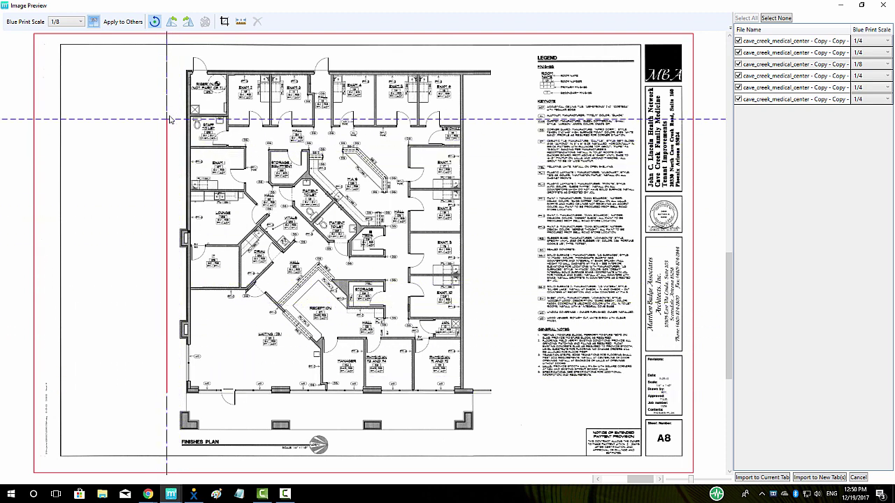
left_click(166, 70)
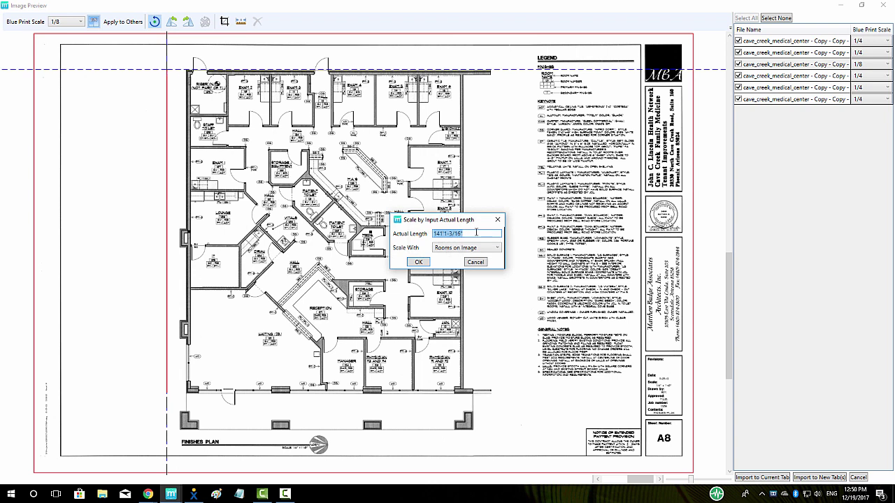
key("BackSpace")
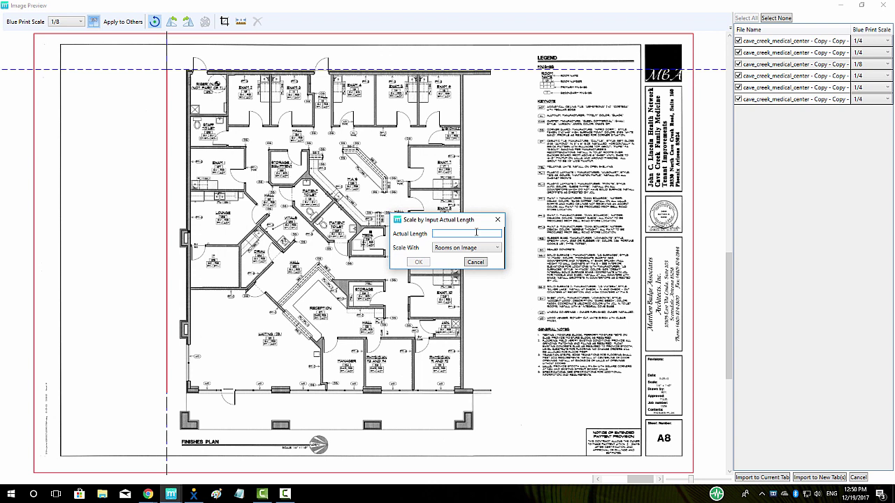
type("76")
left_click(418, 263)
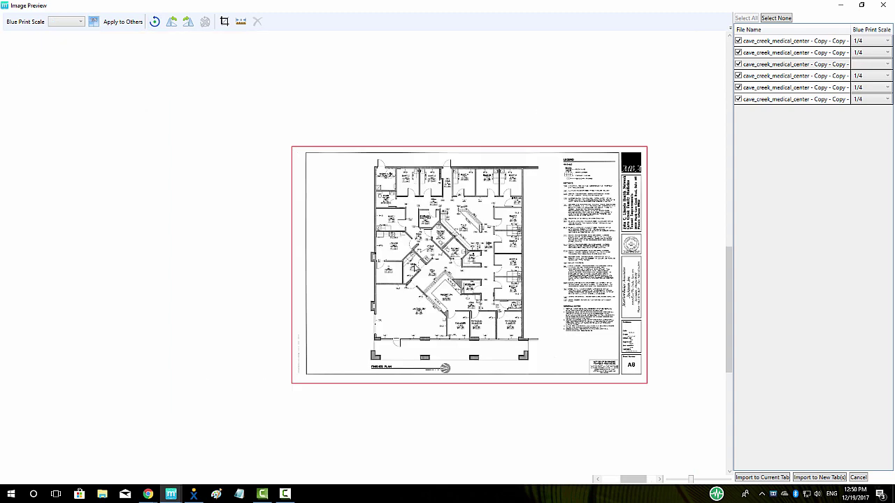
Add a vertical dimension line along the full height of the building, just outside its left exterior wall.
scroll(414, 263, "up", 5)
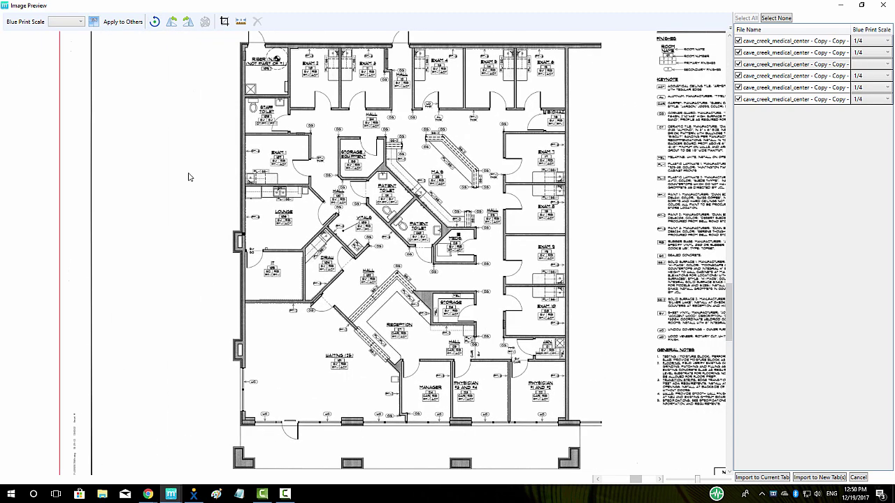
left_click(240, 22)
left_click_drag(229, 44, 227, 432)
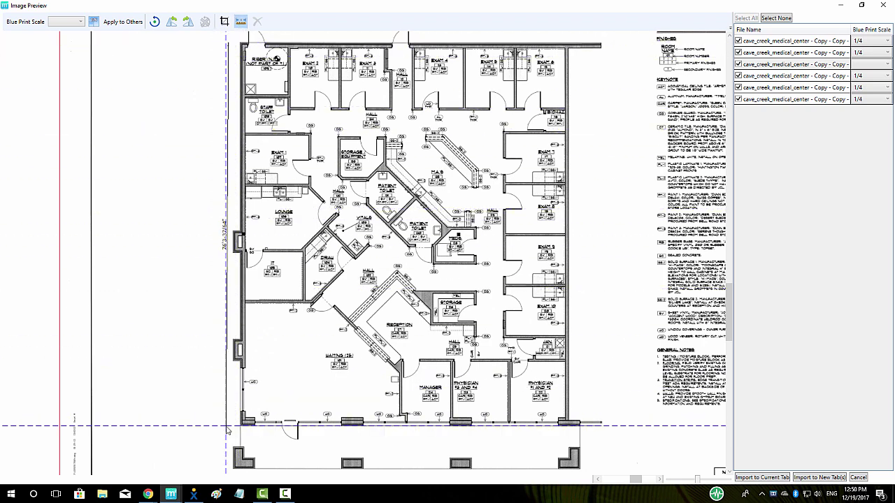
left_click(206, 427)
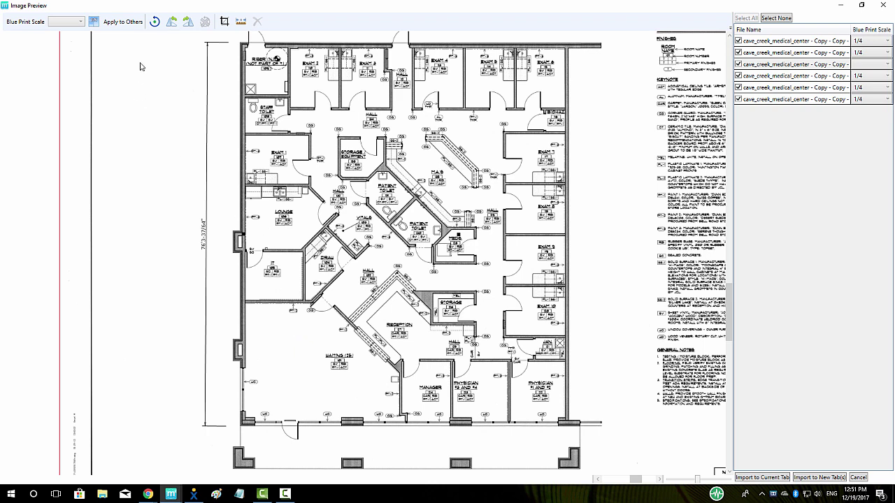
Crop the lower part of the third plan, covering the waiting, reception, manager and physician rooms, into a separate image.
left_click(226, 21)
left_click_drag(192, 232, 601, 456)
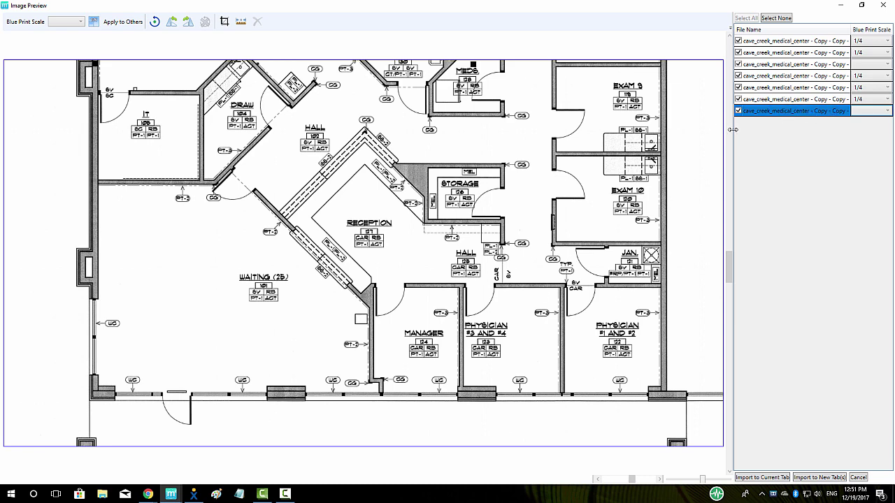
Widen the file list, set the cropped image's blueprint scale to 1/4, and import all the checked plans into new tabs.
left_click_drag(730, 133, 669, 135)
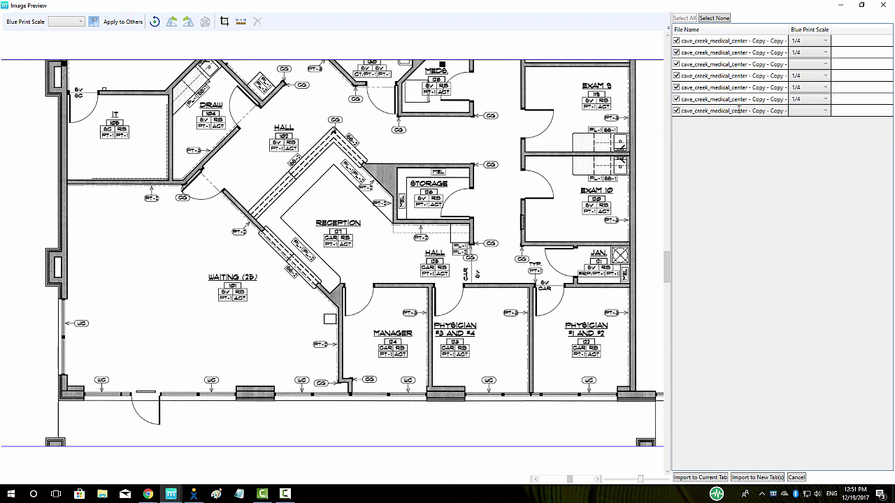
left_click(826, 110)
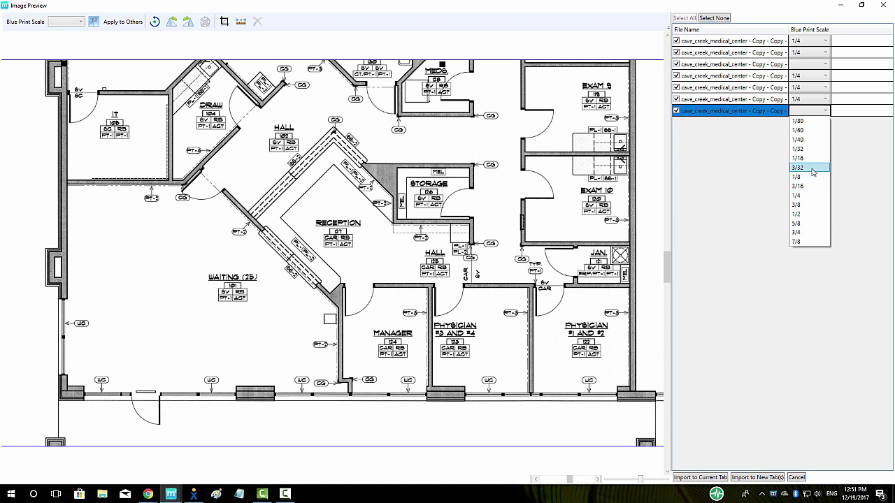
left_click(810, 196)
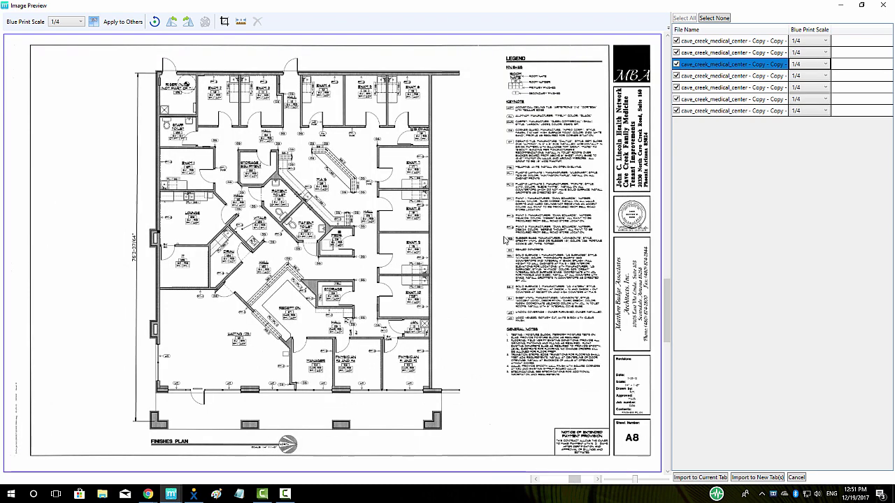
left_click(758, 477)
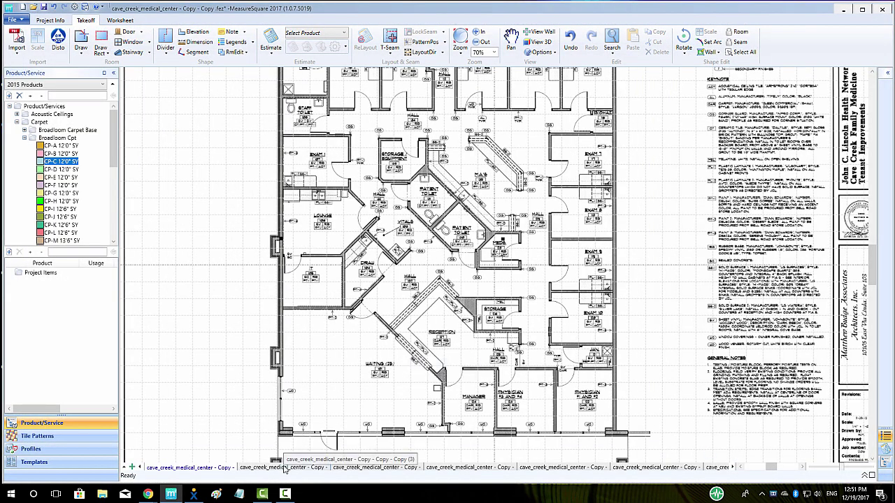
Review the imported plan tabs, viewing Copy (4), Copy (5) and the cropped plan at the end of the series.
left_click(383, 473)
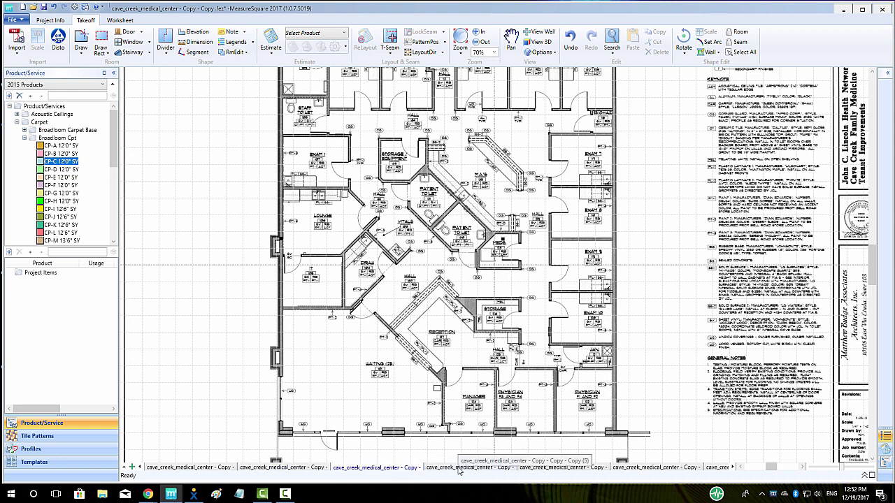
left_click(500, 472)
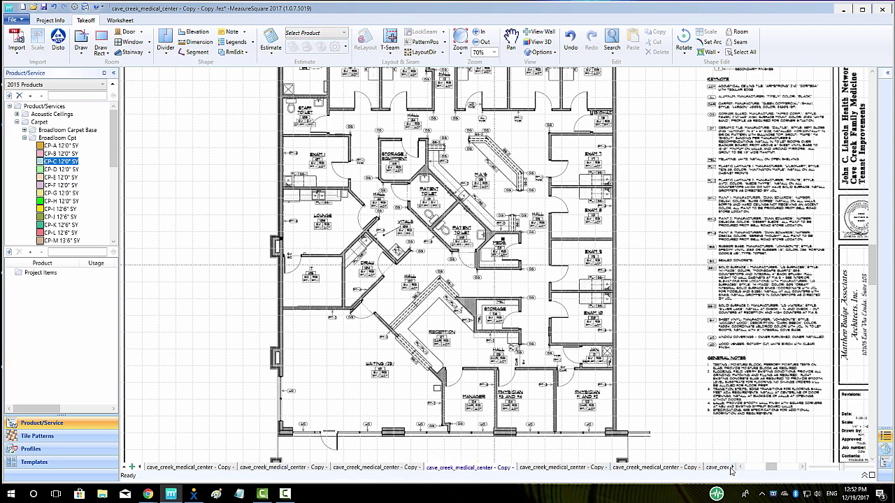
scroll(731, 471, "down", 1)
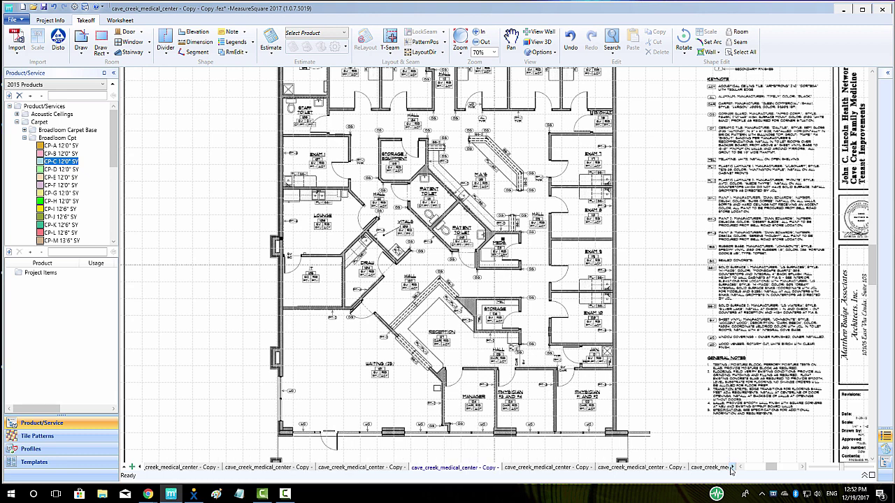
scroll(731, 471, "down", 1)
left_click(732, 468)
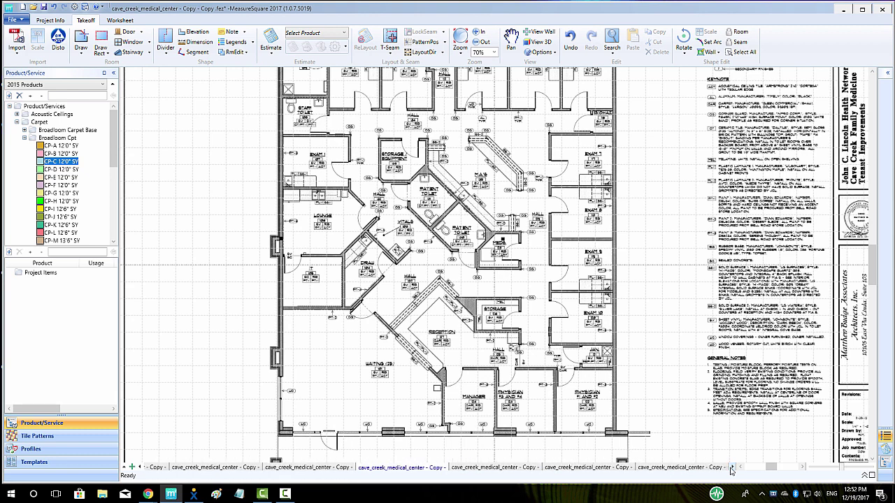
left_click(693, 467)
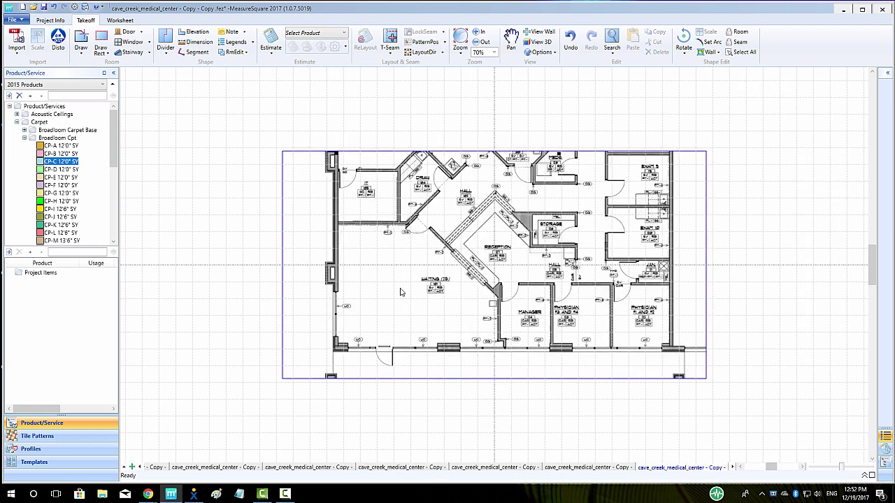
Open the full list of imported plans and view copies (7), (5), (4), (3) and (2) one after another.
left_click(125, 468)
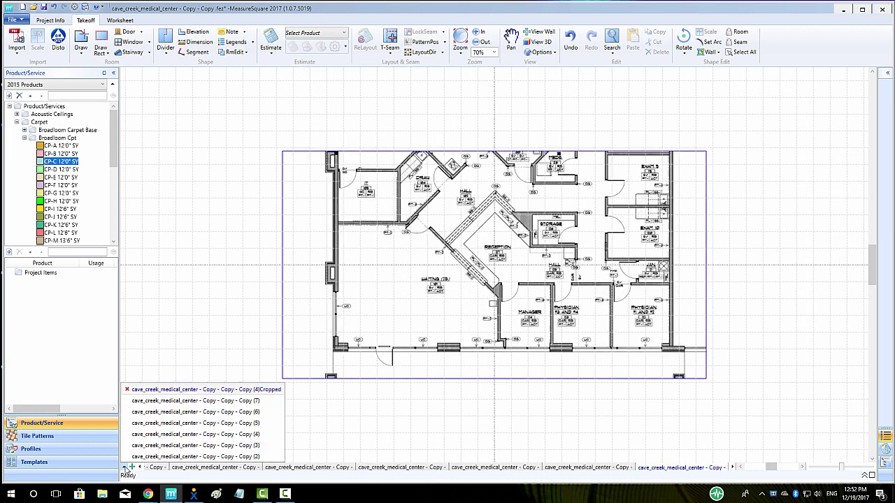
left_click(154, 403)
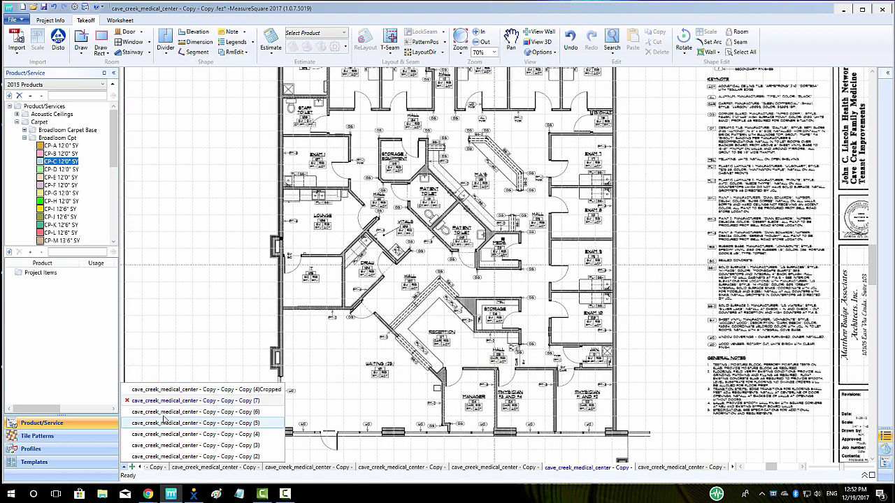
left_click(168, 424)
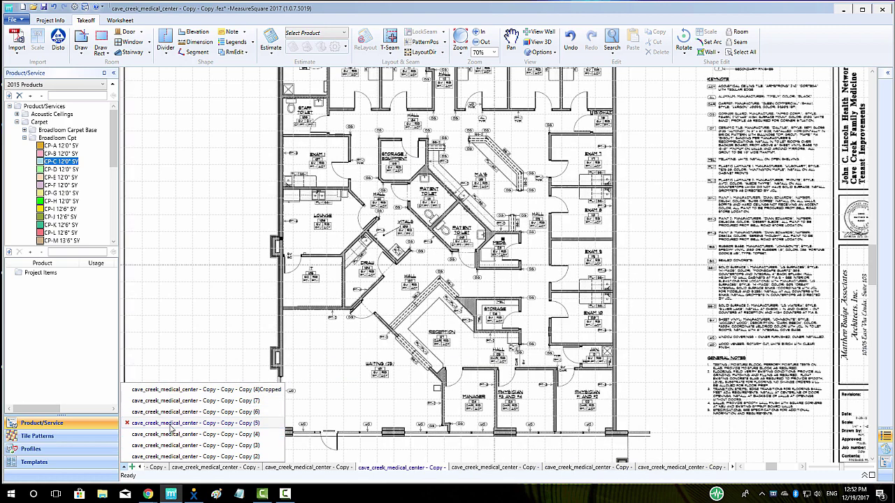
left_click(173, 435)
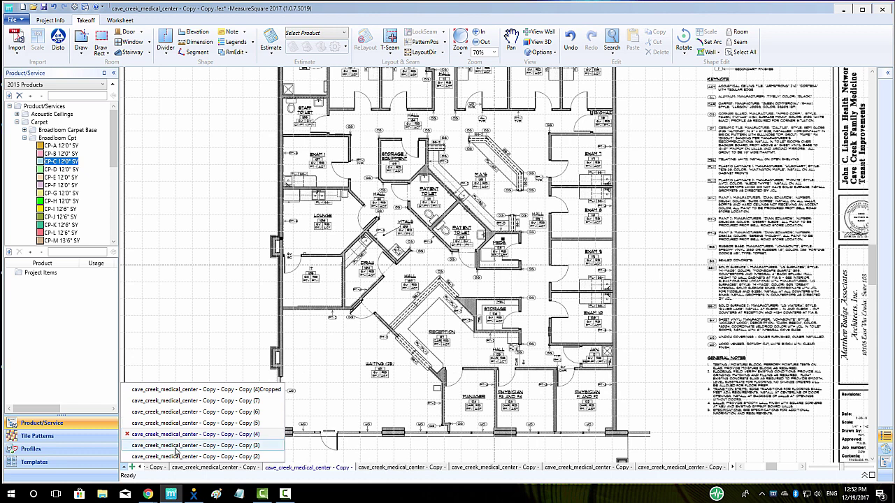
left_click(177, 449)
left_click(178, 458)
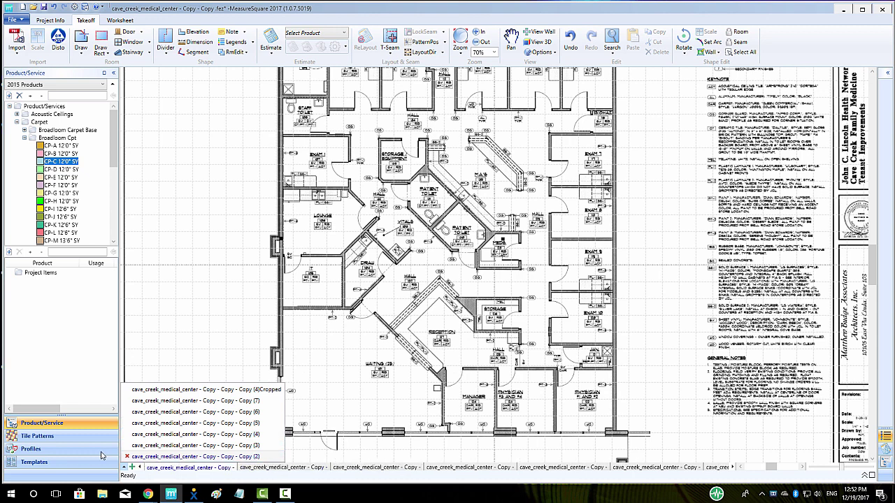